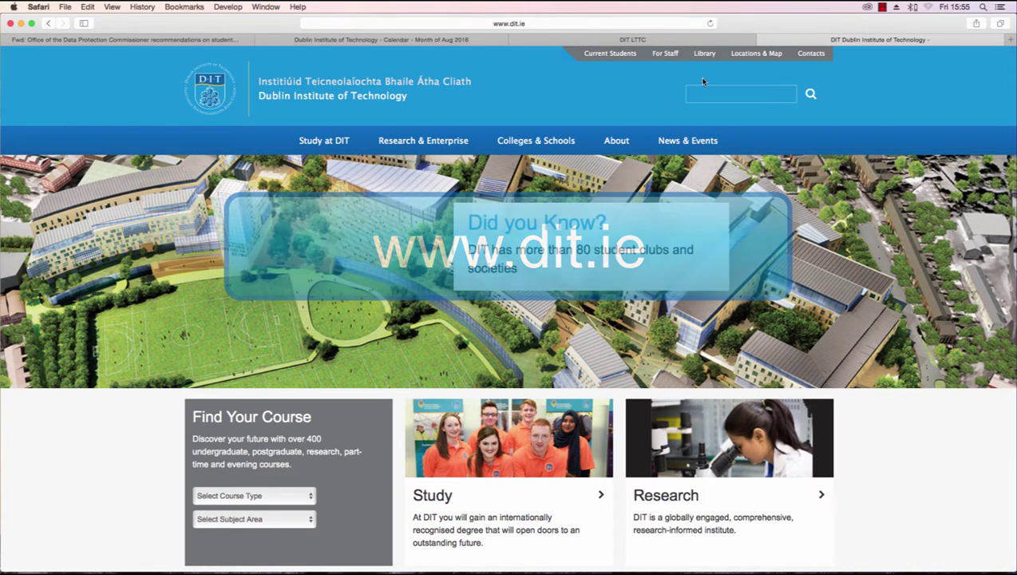
Step: From the DIT site footer, go to Webcourses, then DIT Student Login, to reach the Blackboard Learn logon
scroll(584, 103, "down", 5)
scroll(583, 102, "down", 10)
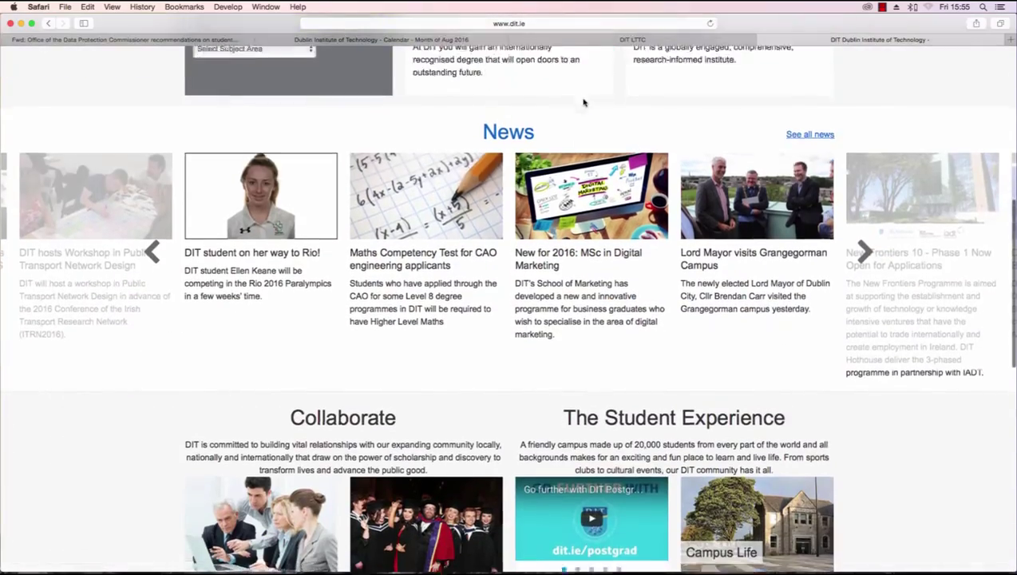
scroll(584, 102, "down", 5)
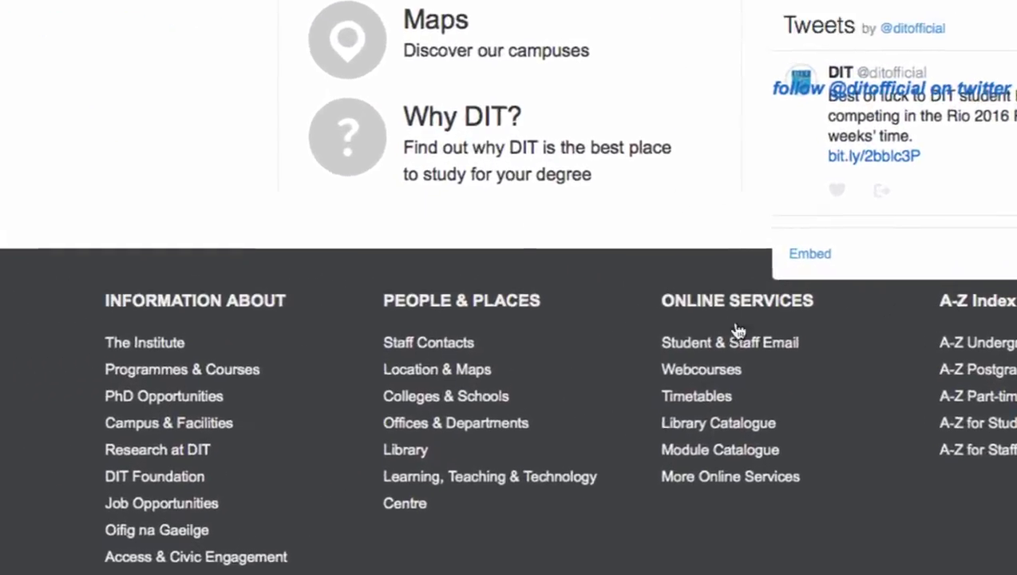
left_click(758, 372)
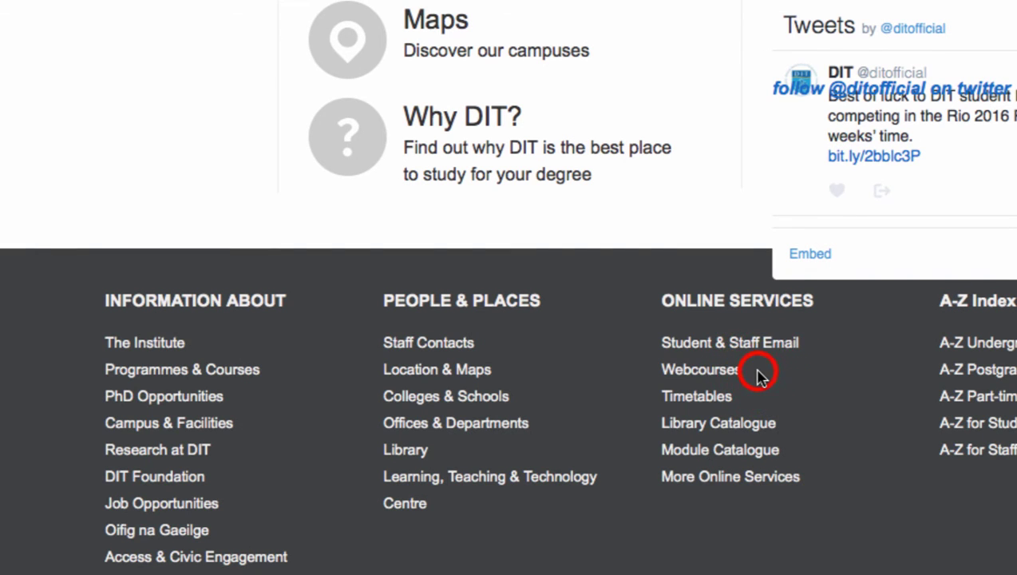
left_click(703, 370)
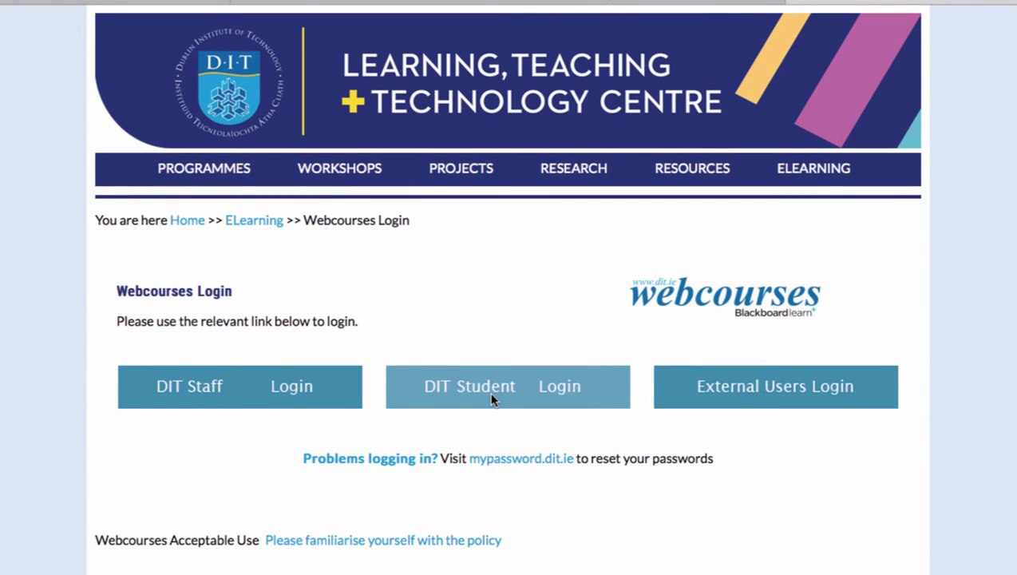
left_click(491, 399)
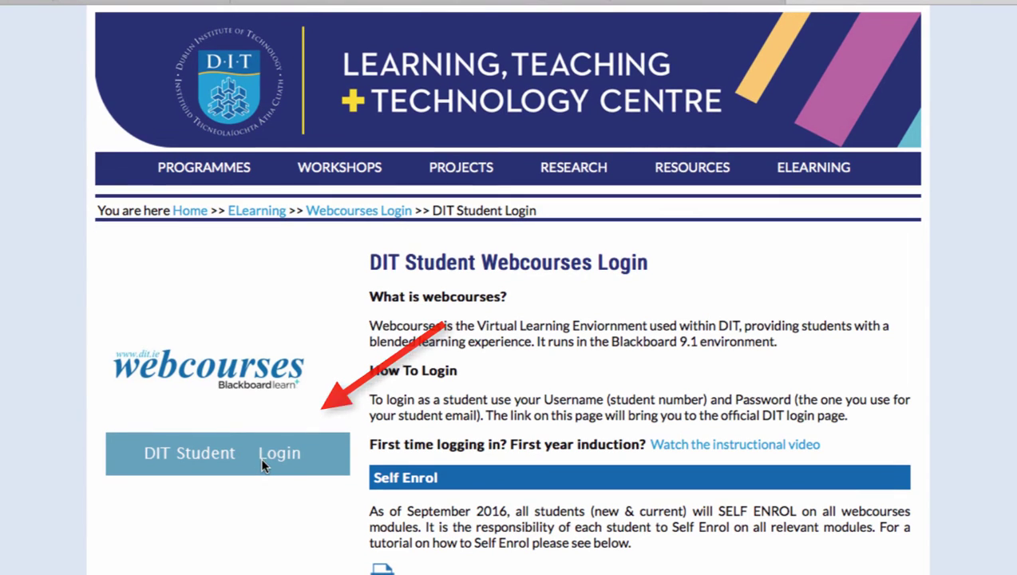
Step: On the DIT Services logon page, enter the student number as username, then type the account password
left_click(259, 456)
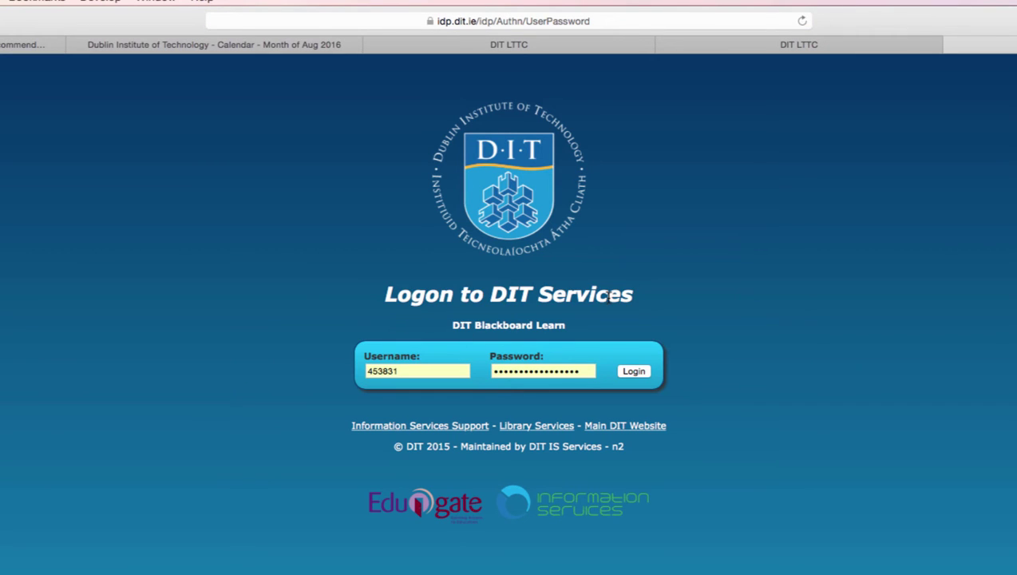
double_click(469, 369)
type("45")
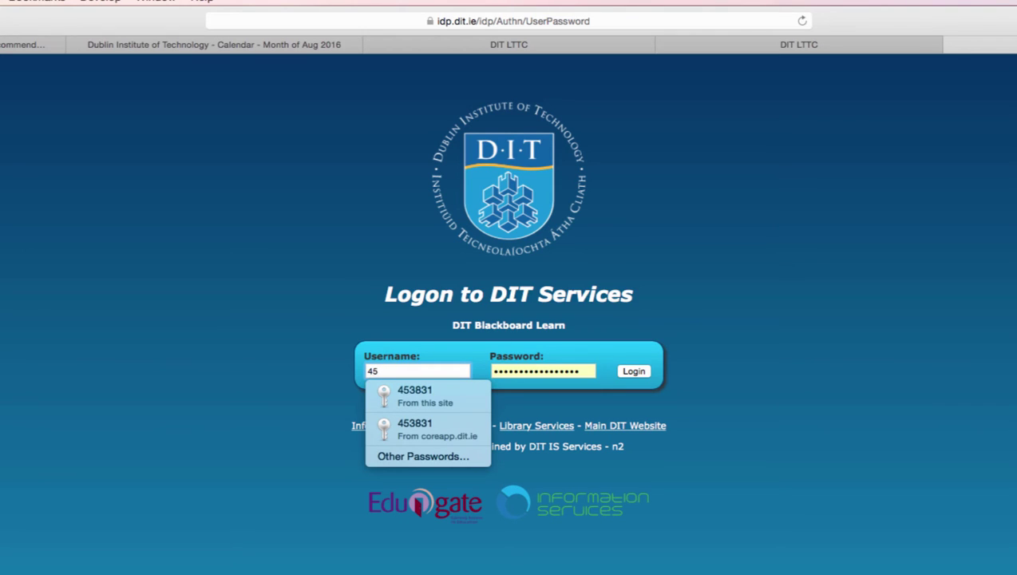
type("3831")
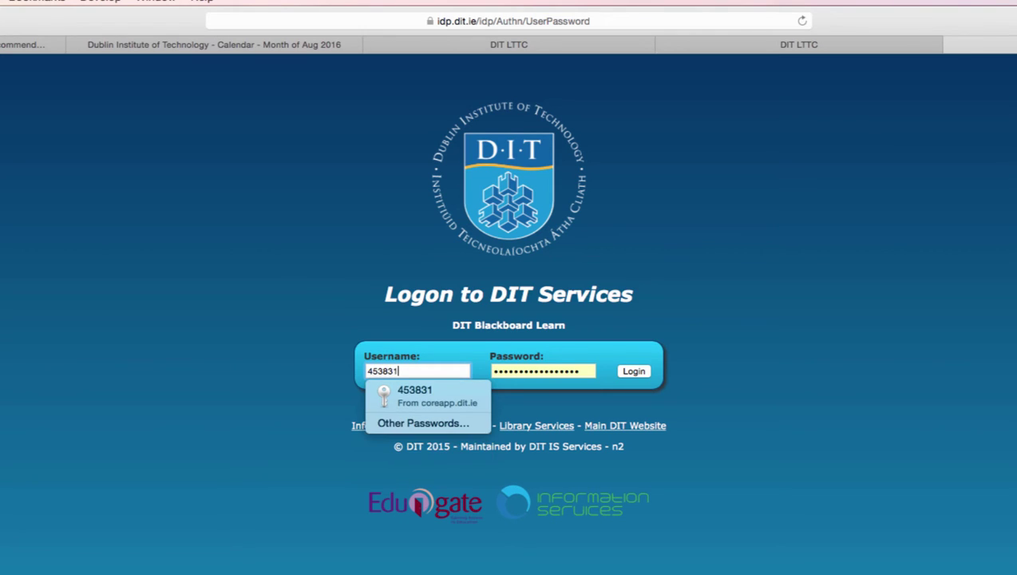
key("Tab")
type("•••••••")
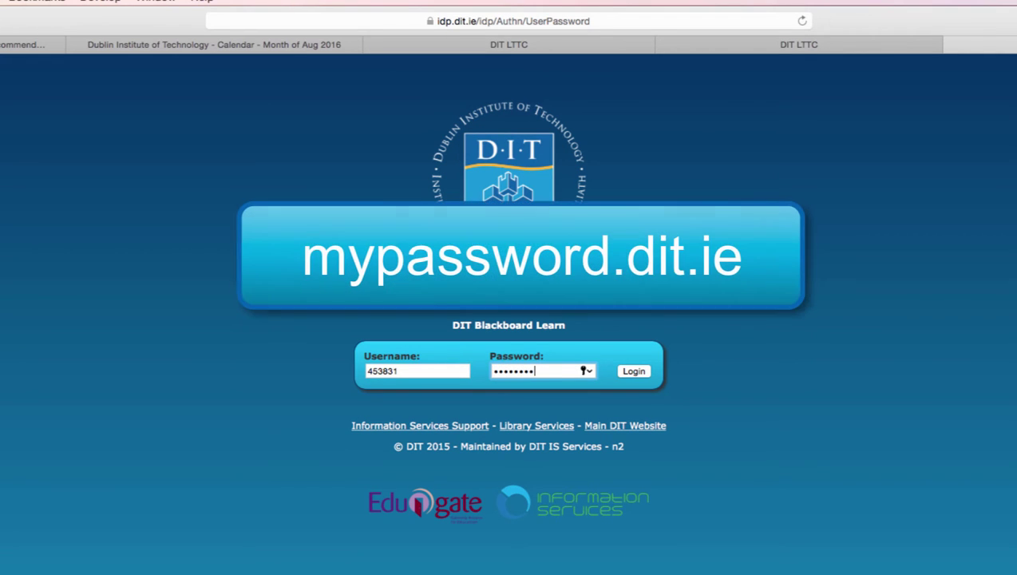
type("•••••••••••")
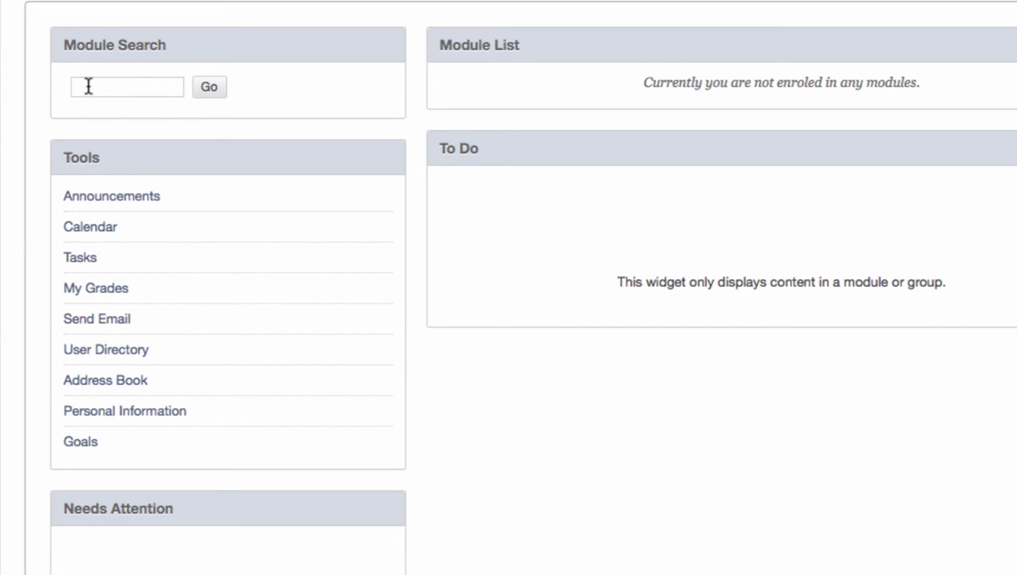
Step: Search the module catalogue for 123456789 using the Module Search box
left_click(88, 86)
left_click(88, 87)
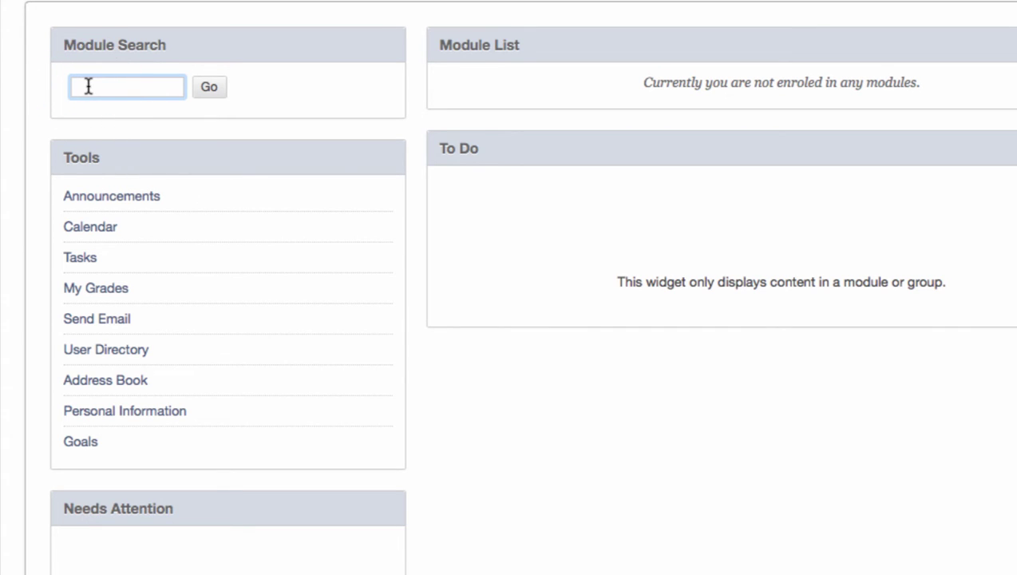
type("123456789")
left_click(210, 90)
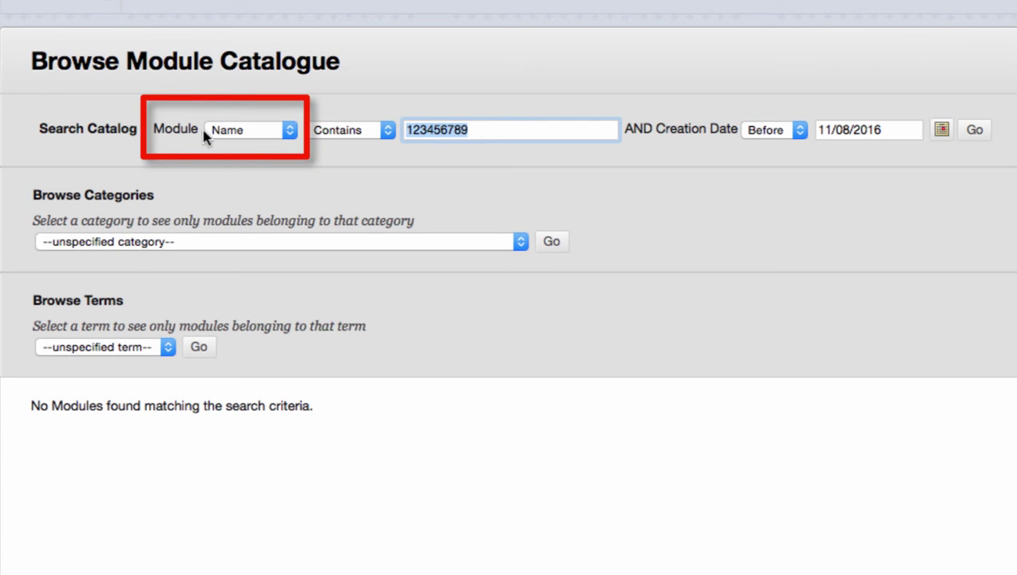
Step: Switch the catalogue search field from Name to ID and rerun it, finding 123456789 Module Example
left_click(253, 131)
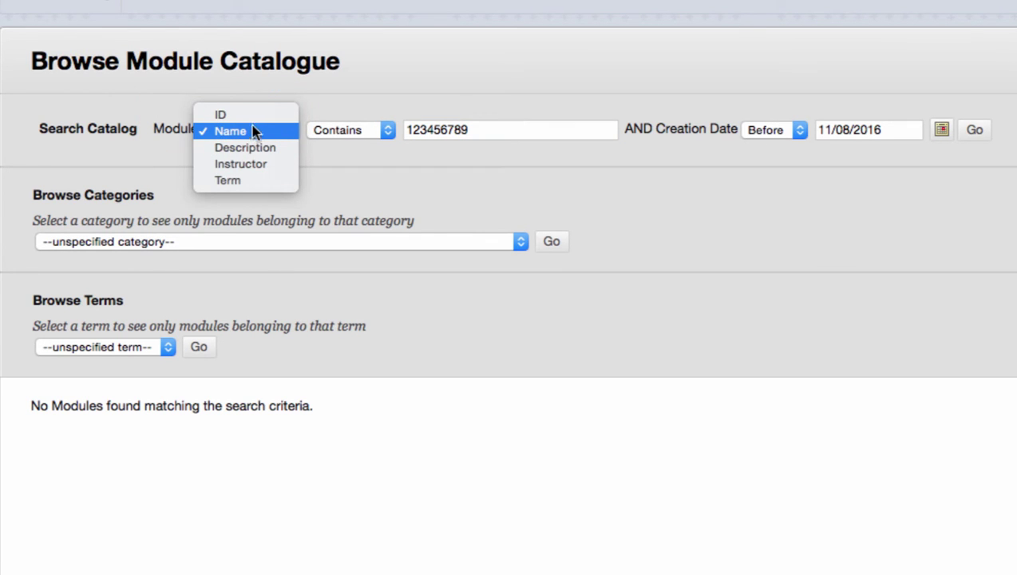
left_click(253, 116)
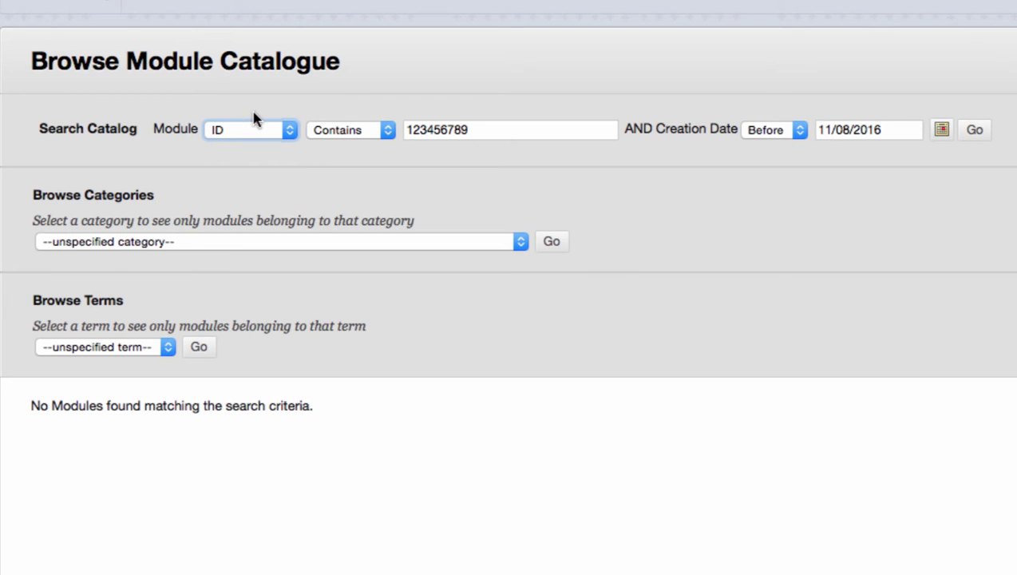
left_click(976, 131)
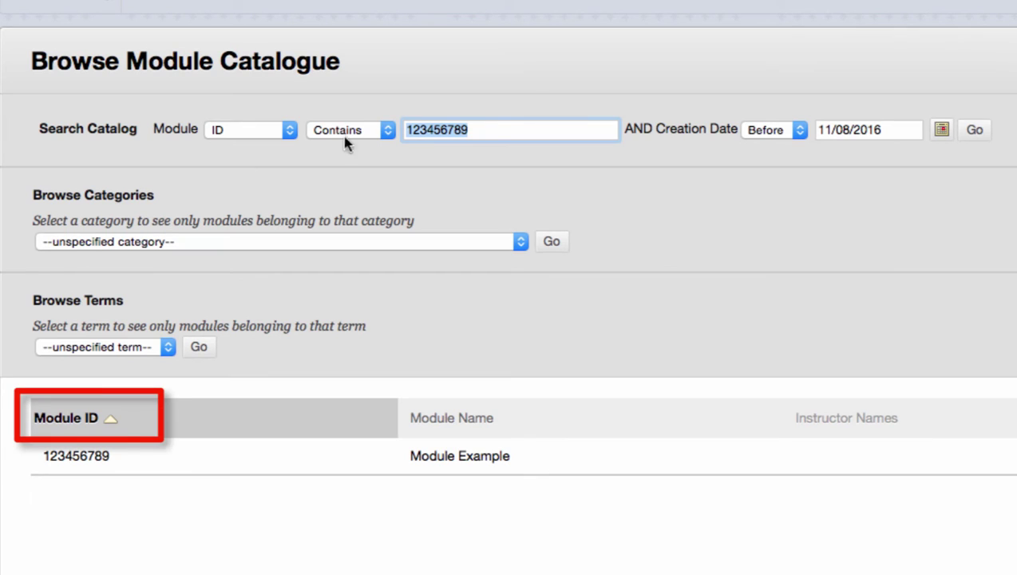
mouse_move(170, 470)
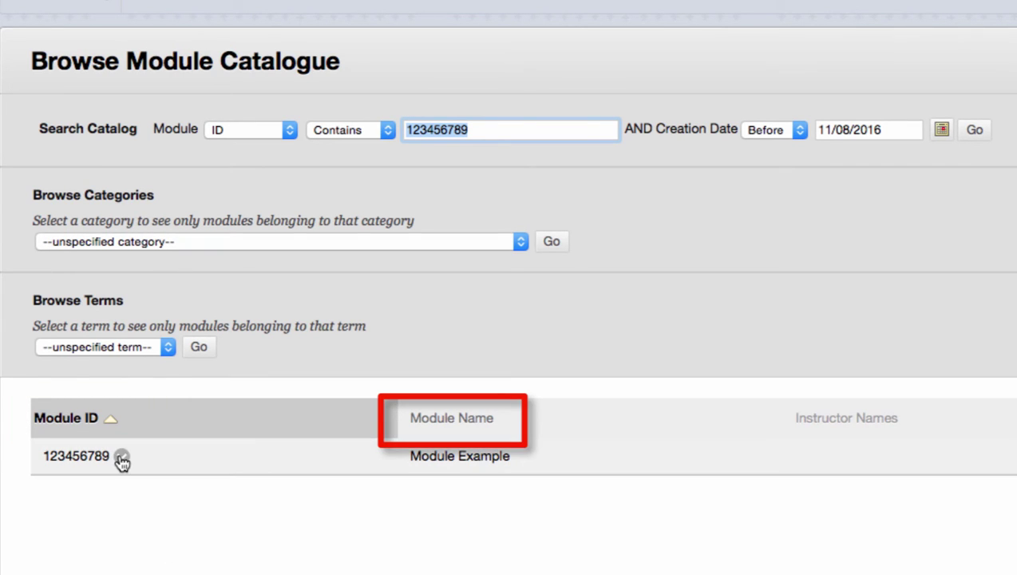
Step: Choose Enrol from the options menu of module 123456789, Module Example
left_click(169, 461)
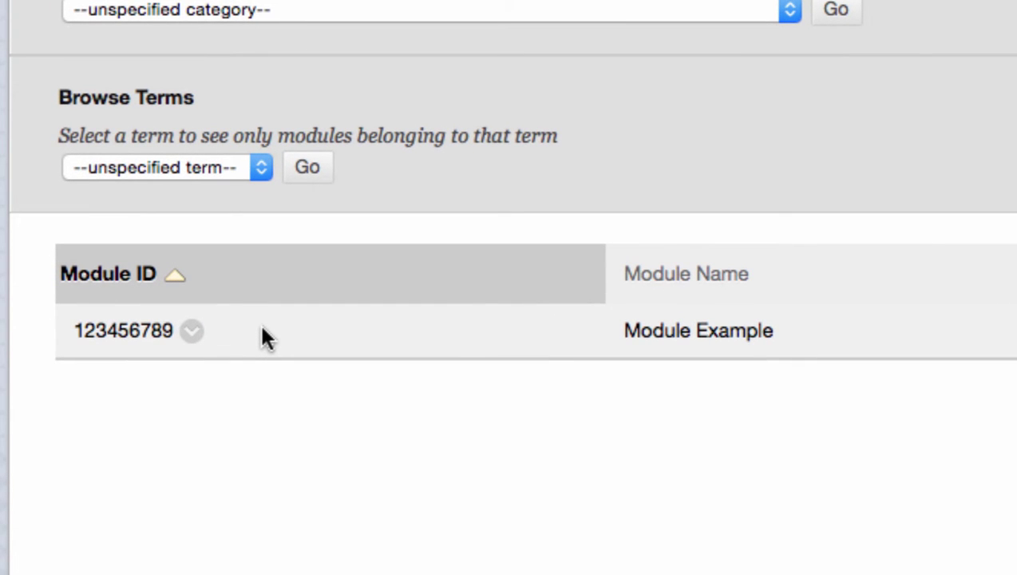
left_click(193, 332)
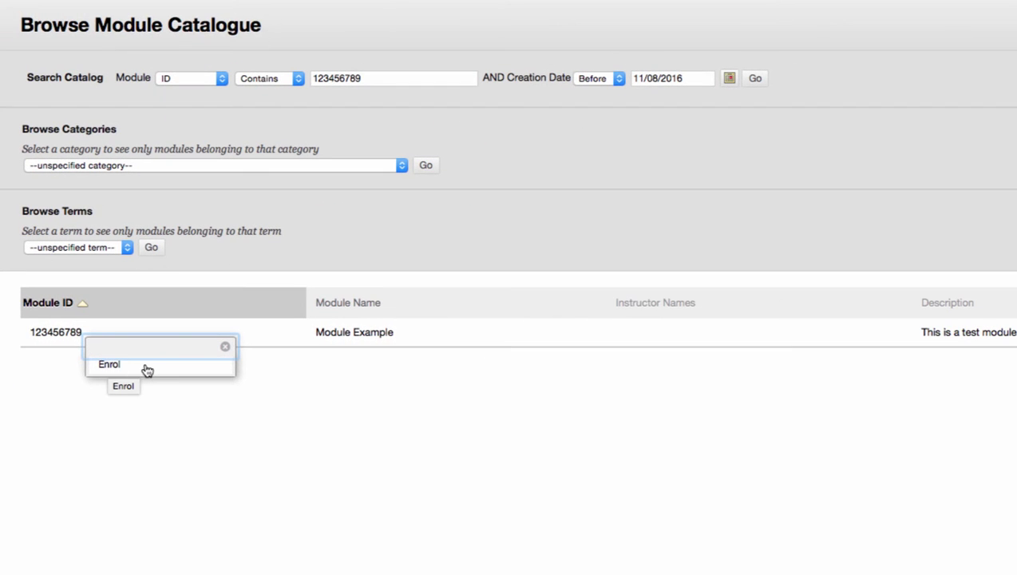
left_click(147, 368)
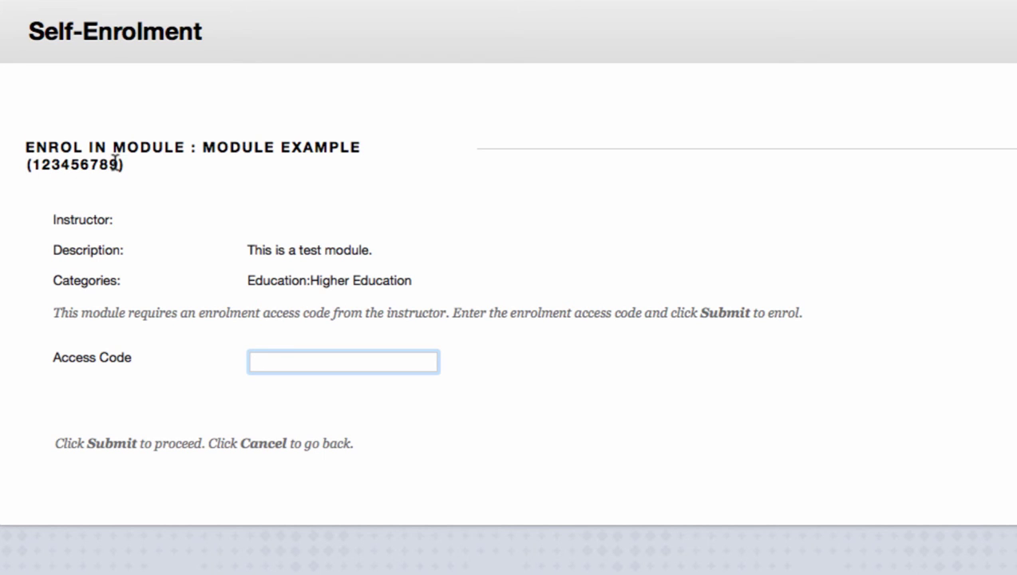
Step: Enter the lecturer's access code and submit the self-enrolment for Module Example
left_click(36, 361)
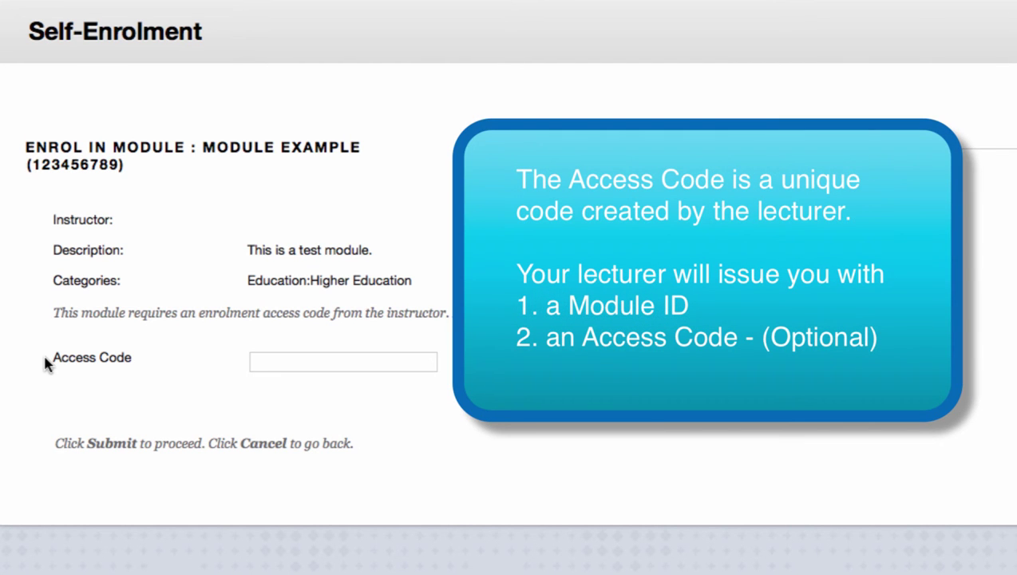
left_click(278, 363)
type("1234")
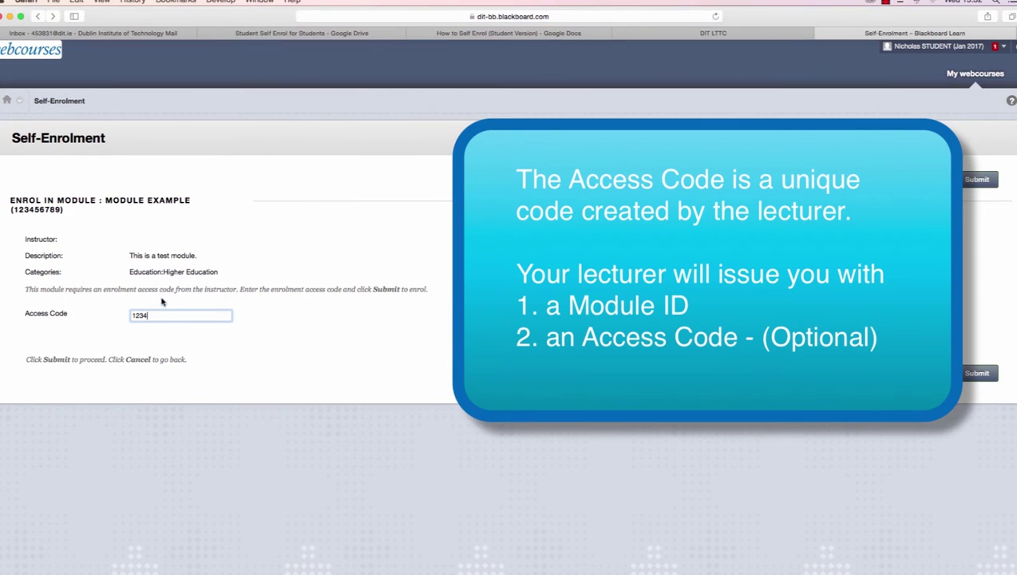
type("56789")
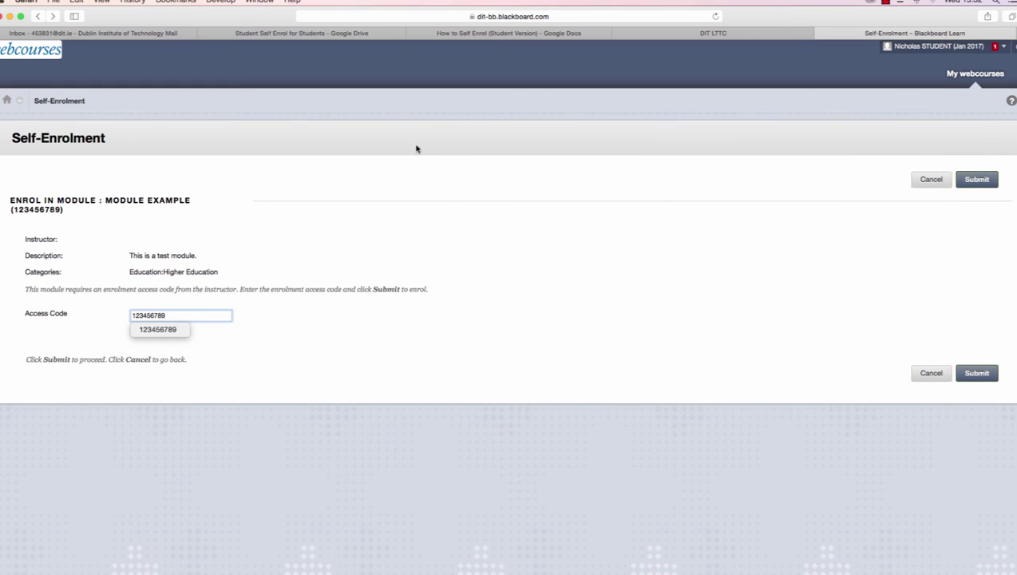
left_click(978, 179)
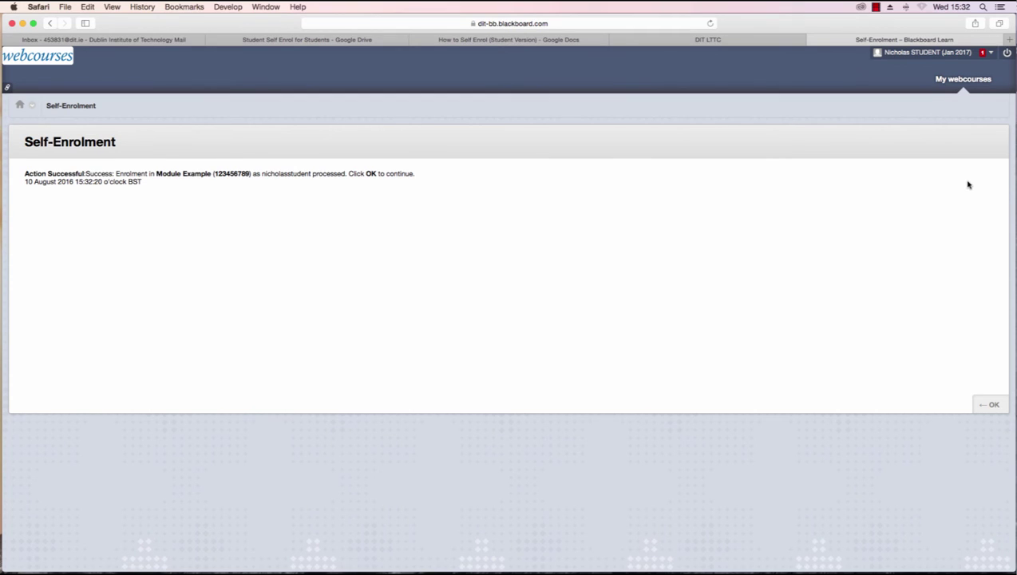
Step: Accept the enrolment confirmation to continue to the Module Example home page
left_click(993, 405)
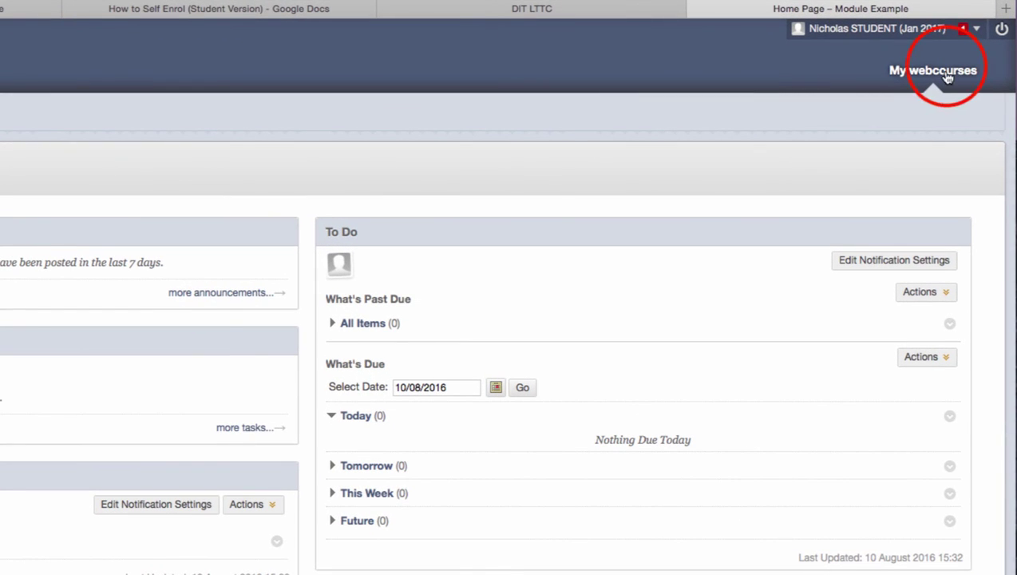
Step: Return to My webcourses and check that 123456789: Module Example appears in the Module List
left_click(932, 70)
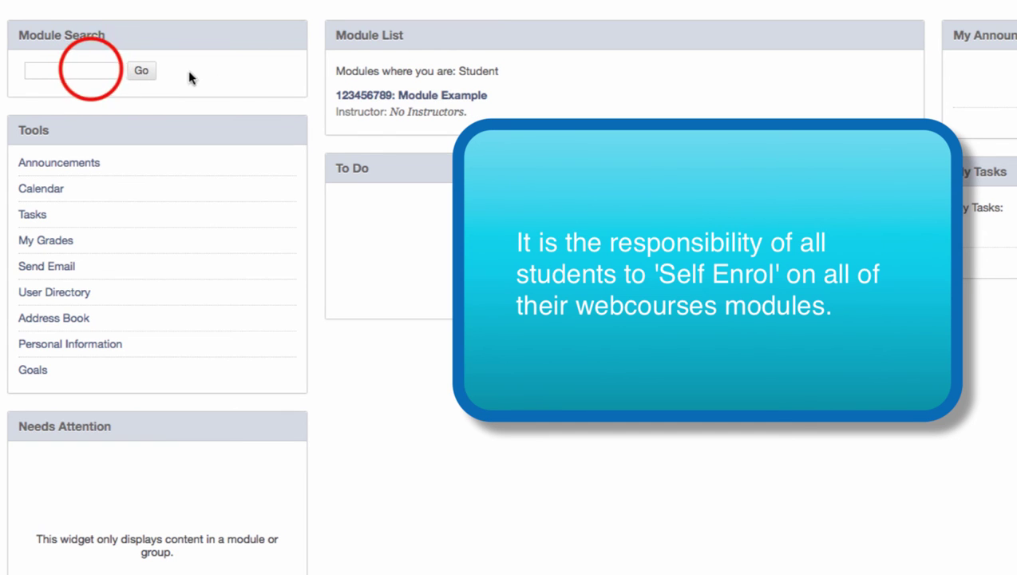
left_click(91, 70)
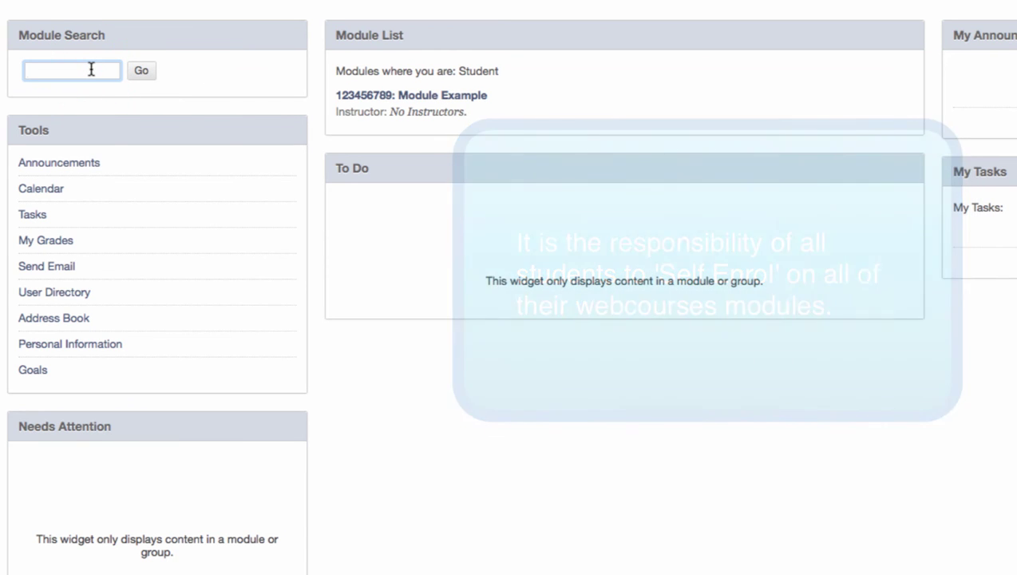